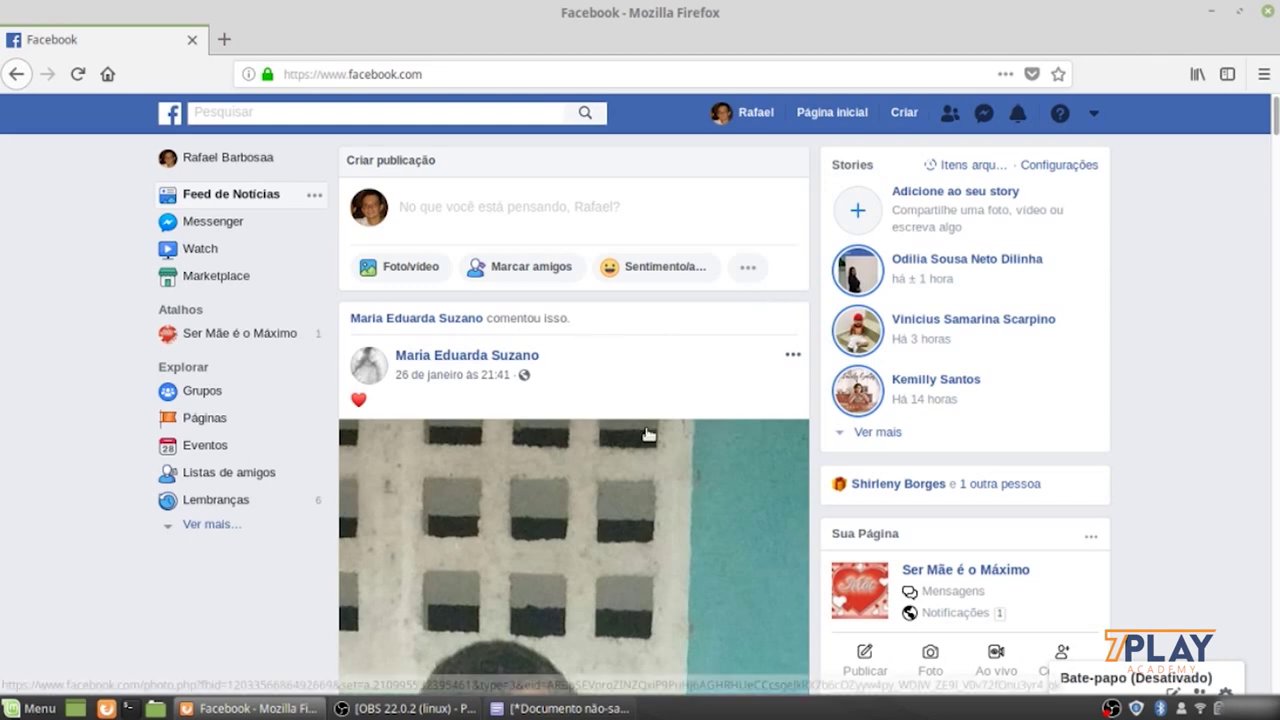
pyautogui.scroll(-10, 692, 474)
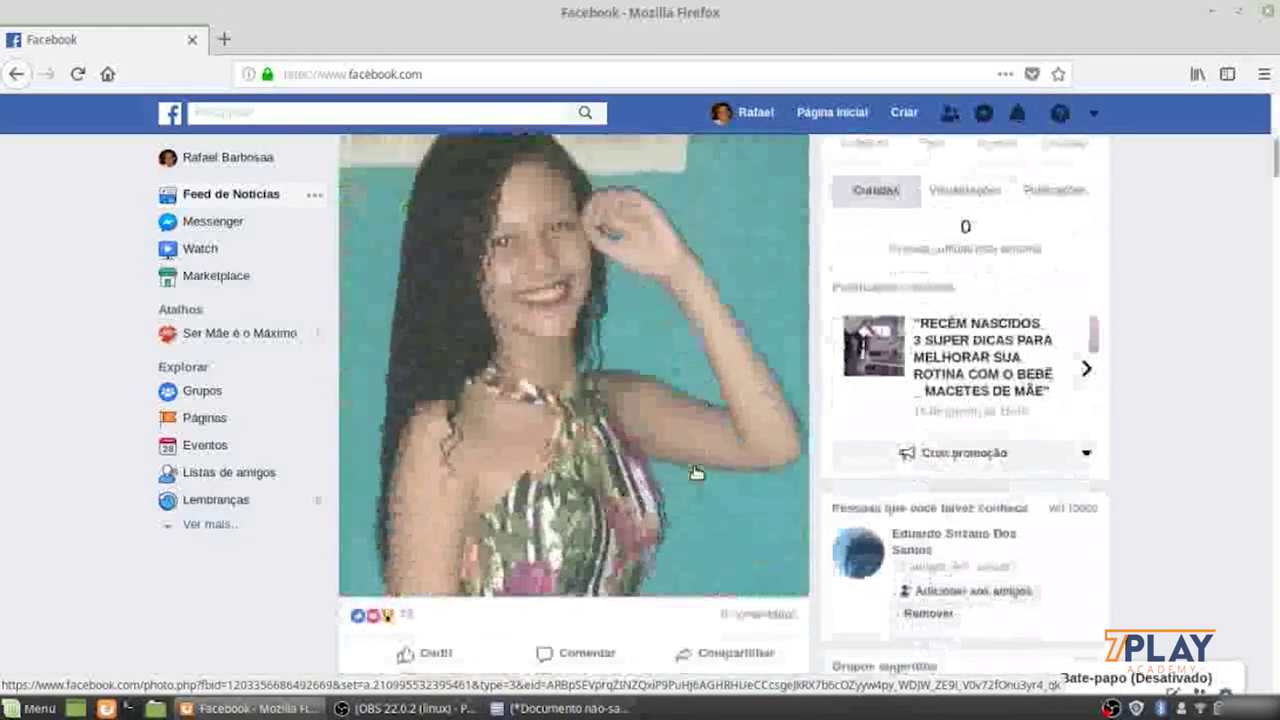
pyautogui.scroll(-3, 692, 476)
pyautogui.scroll(15, 692, 476)
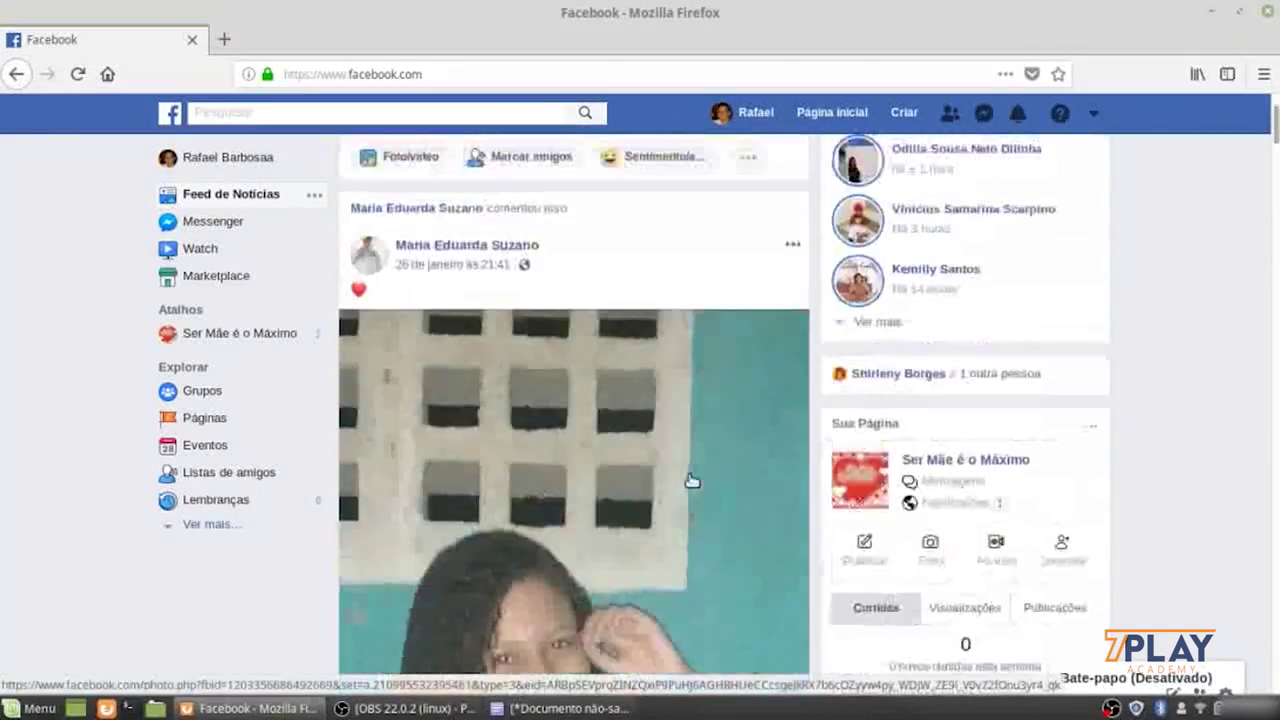
# Open the listed Business Manager from the Facebook account, go to its business settings, and keep only that settings page open.
pyautogui.click(1094, 116)
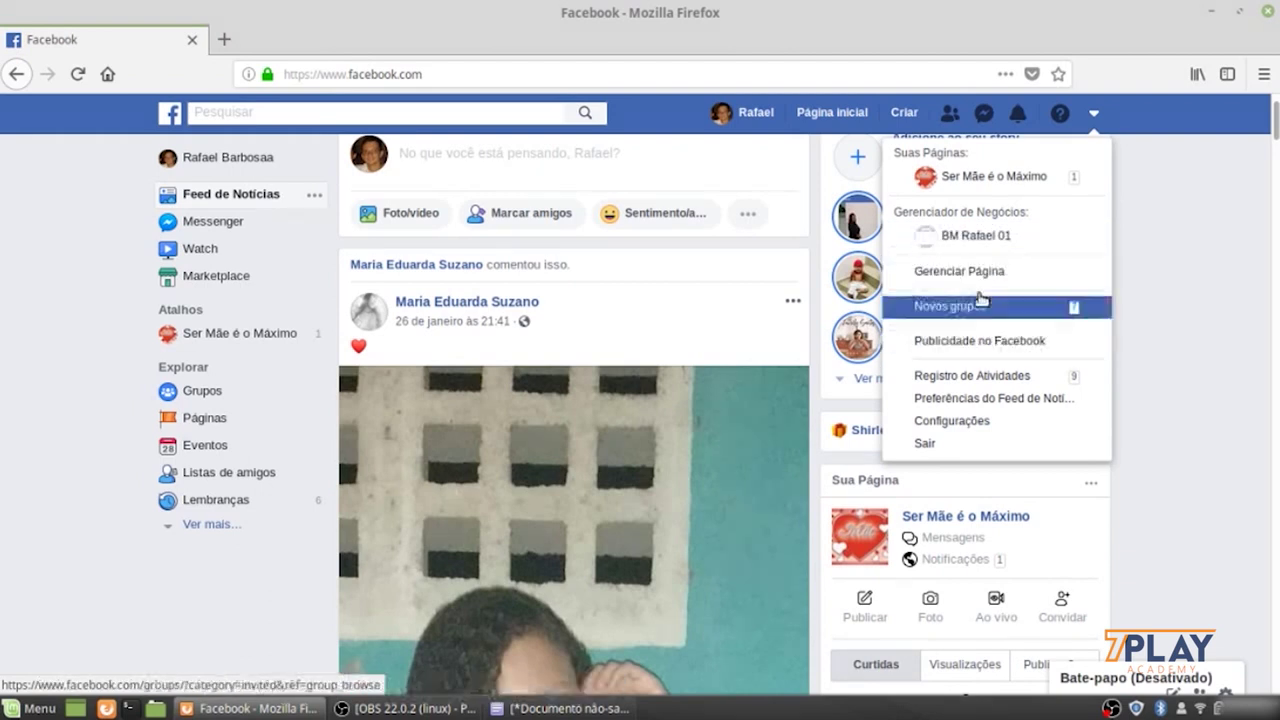
pyautogui.click(965, 240)
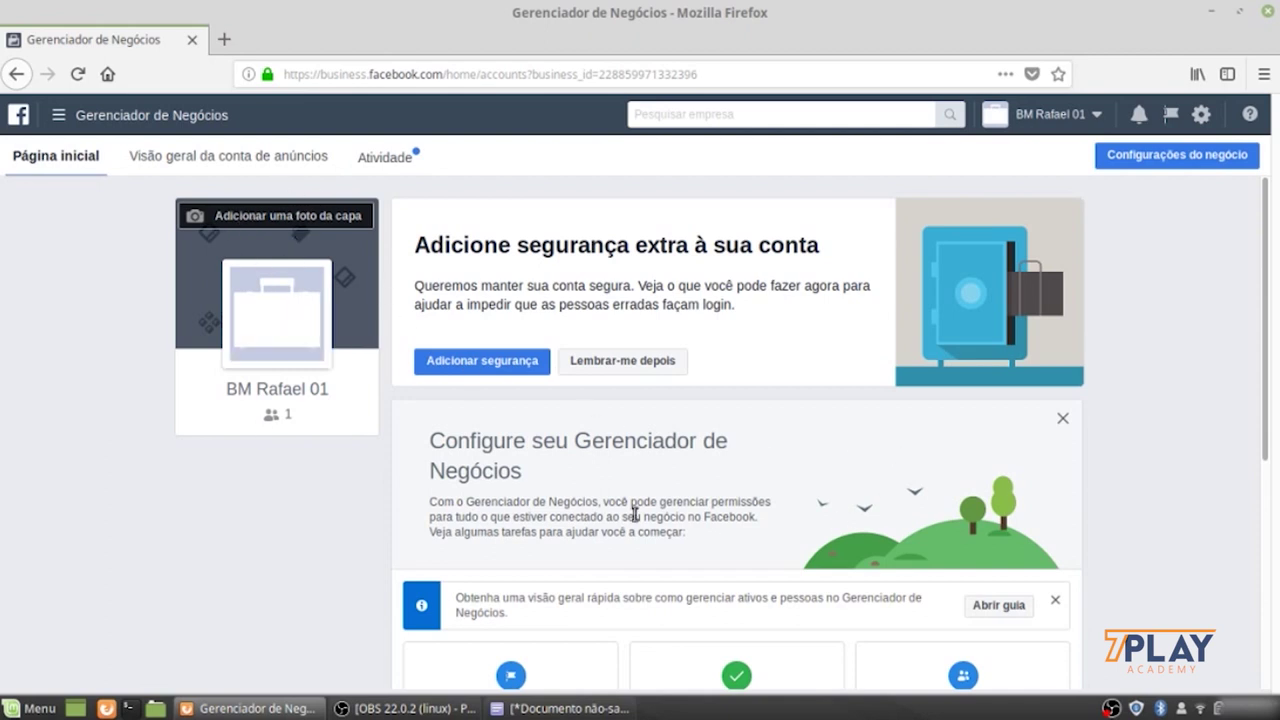
pyautogui.click(1185, 163)
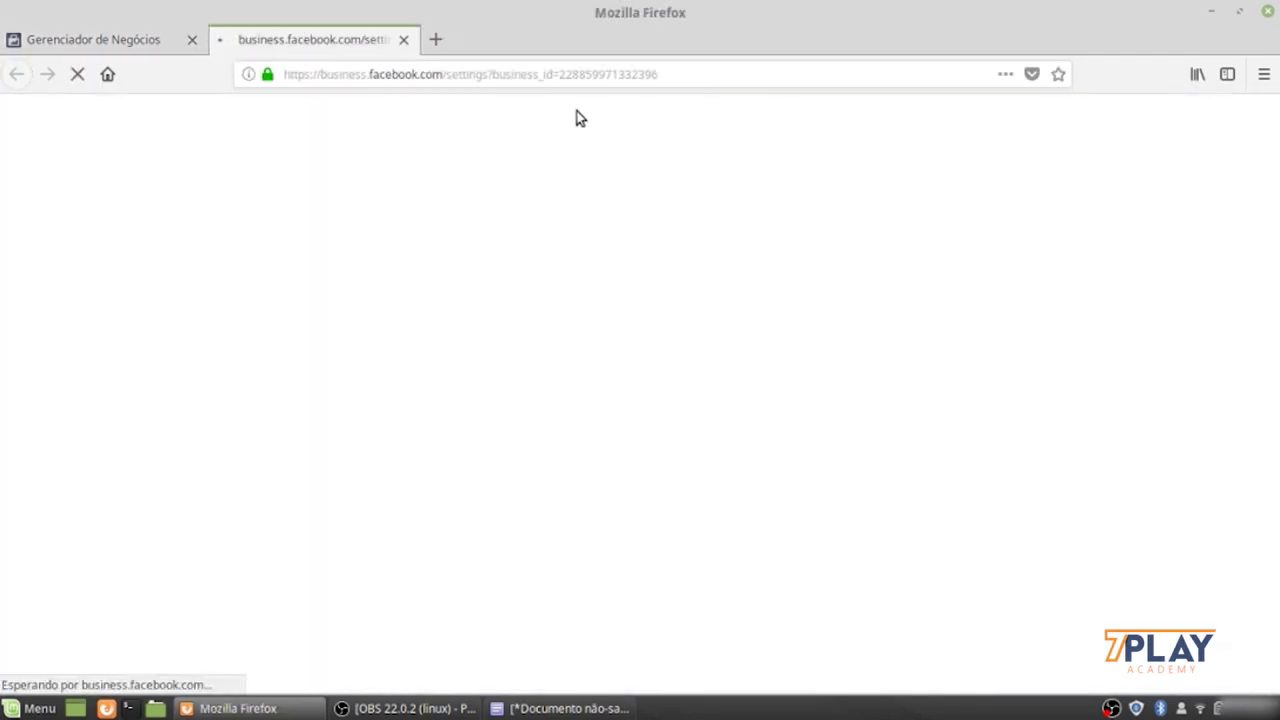
pyautogui.click(168, 46)
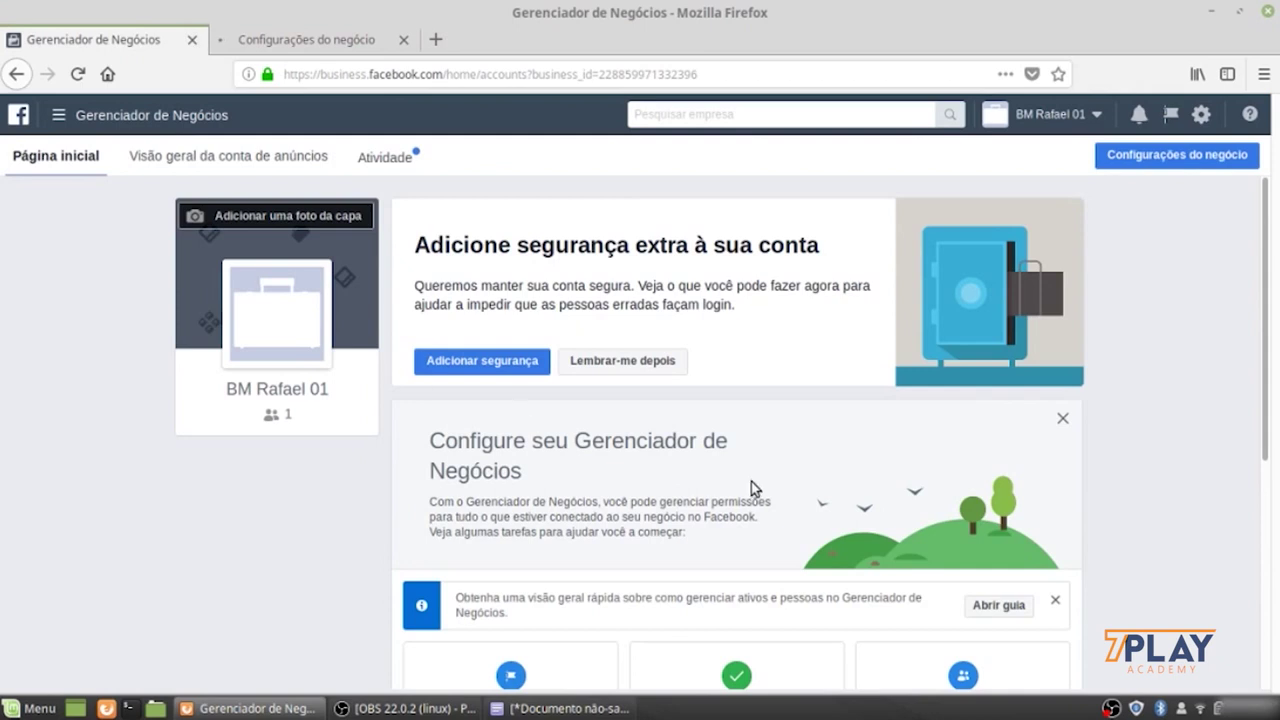
pyautogui.hotkey('ctrl', 'w')
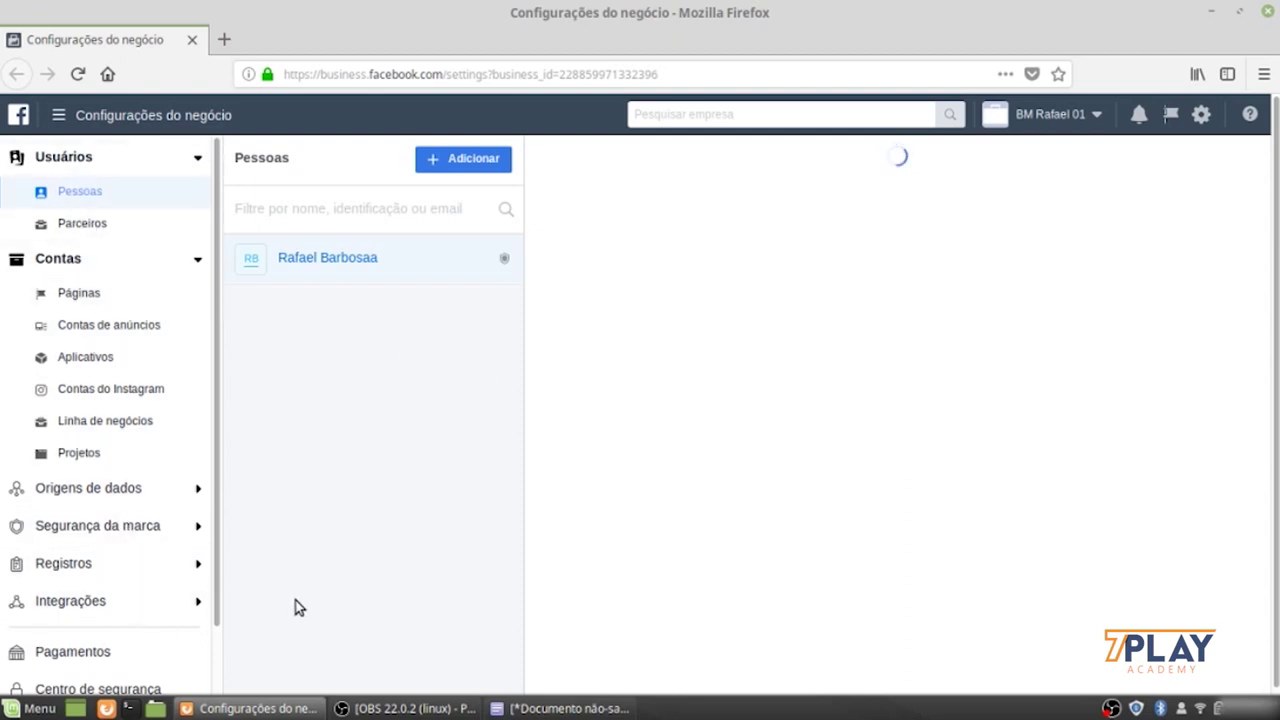
# Look through the Pessoas and Parceiros user settings and the Páginas and Contas de anúncios account settings.
pyautogui.click(80, 197)
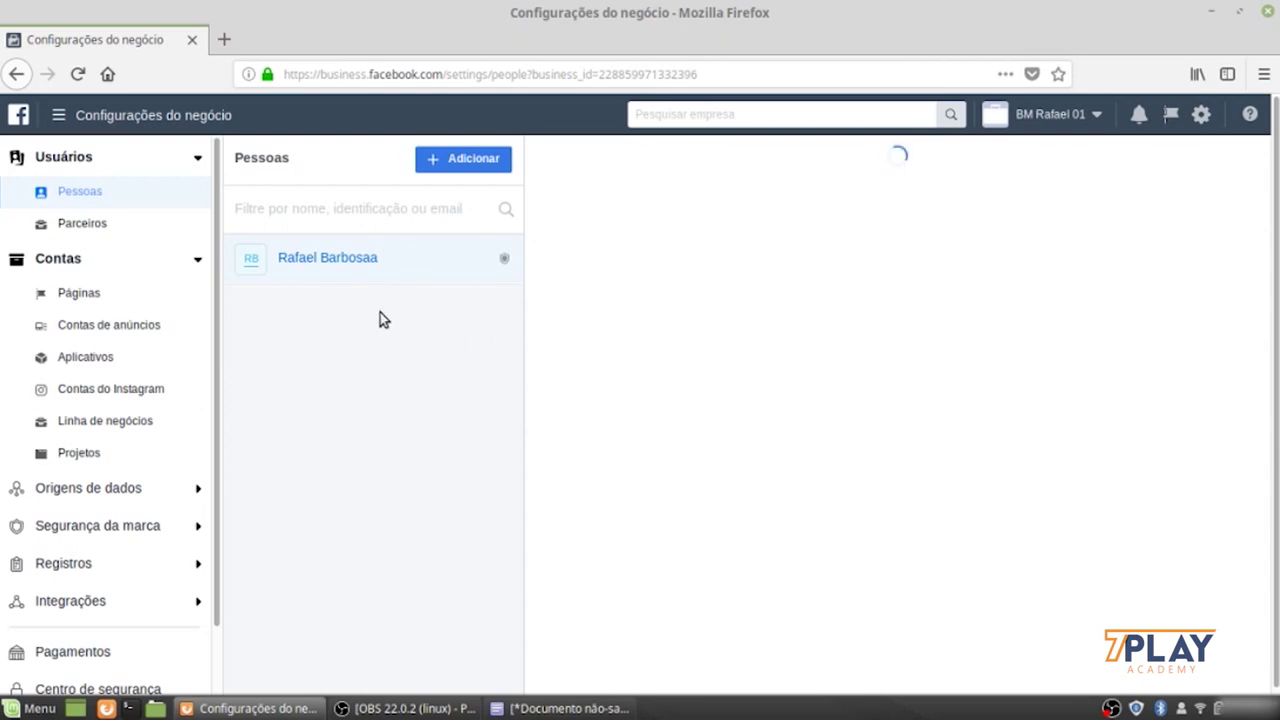
pyautogui.click(92, 236)
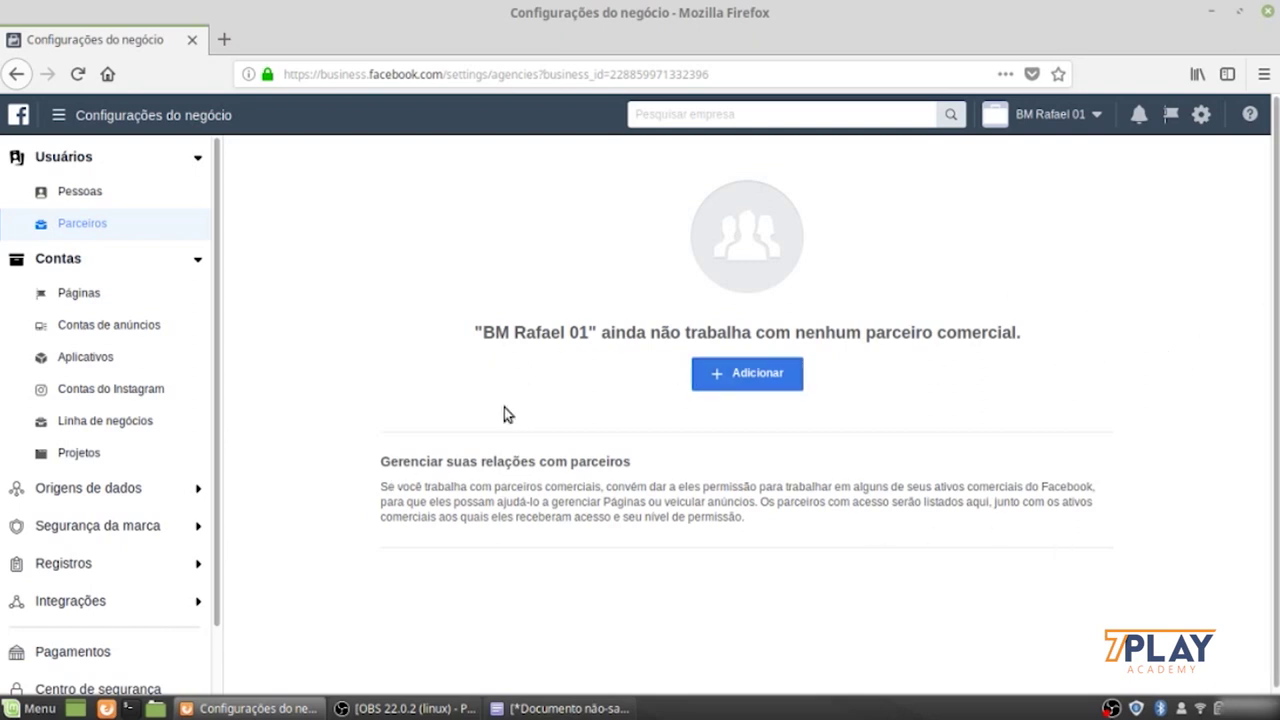
pyautogui.click(135, 262)
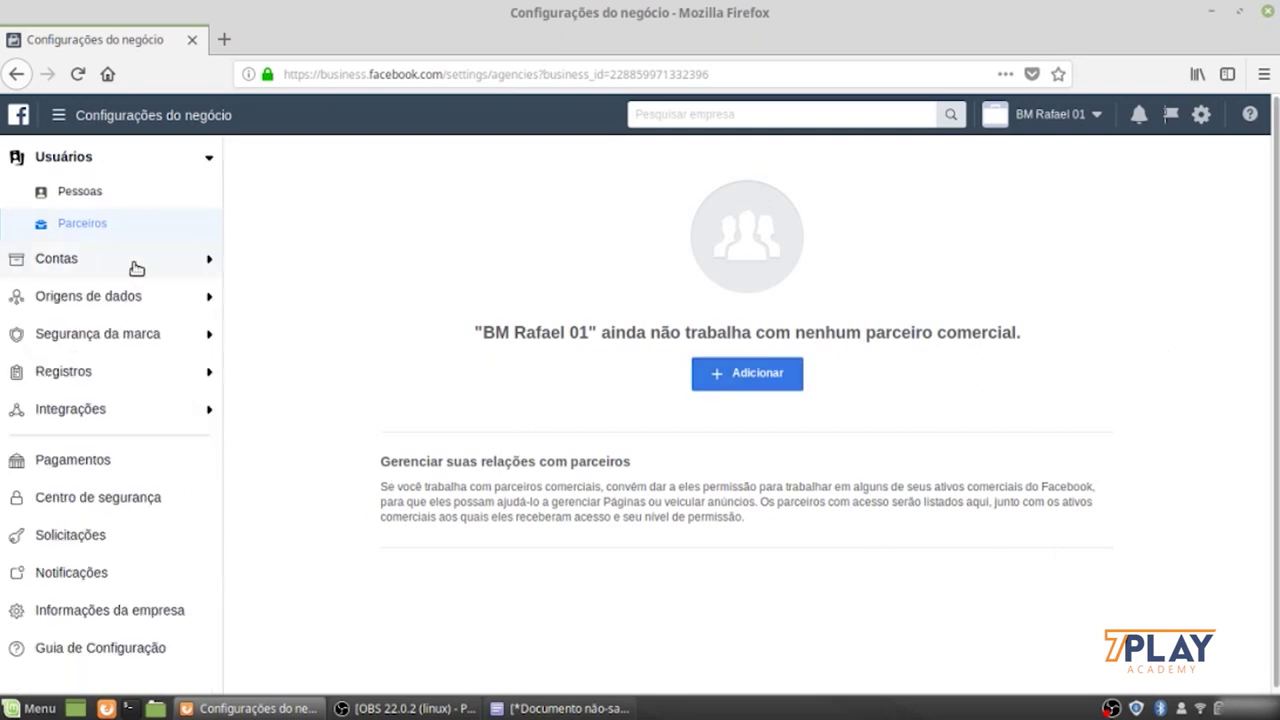
pyautogui.click(136, 266)
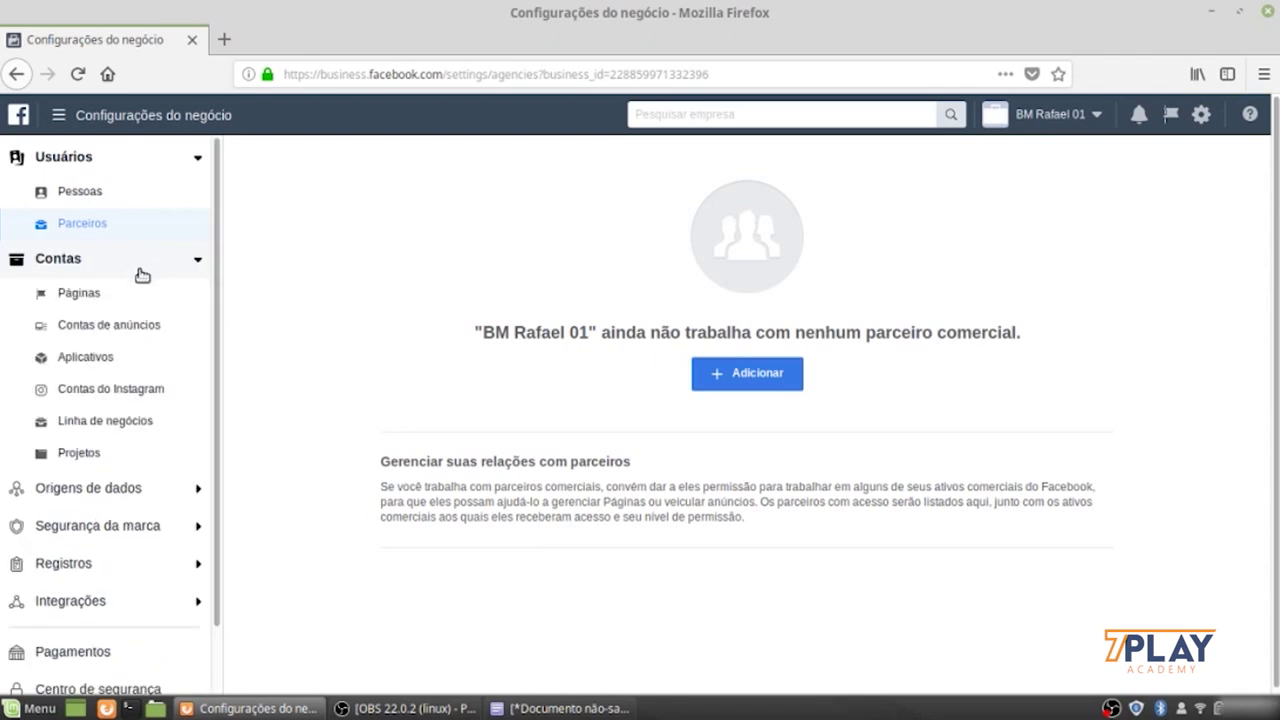
pyautogui.click(82, 296)
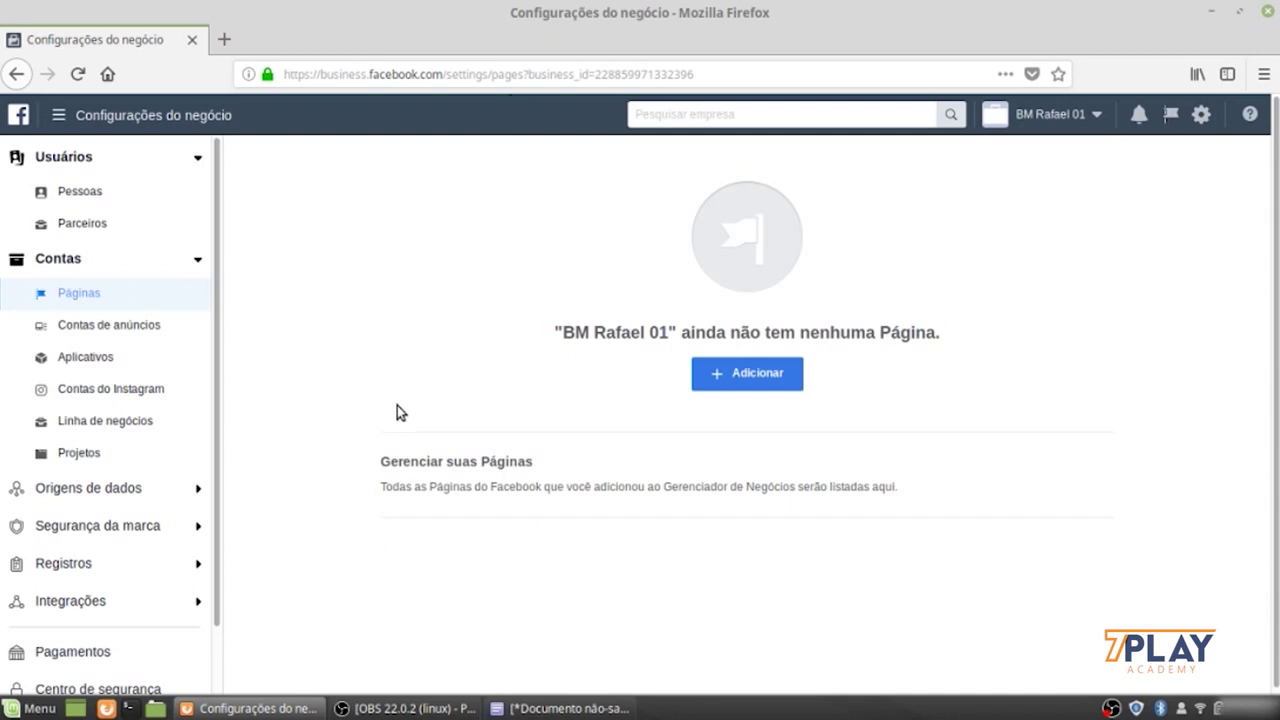
pyautogui.click(90, 323)
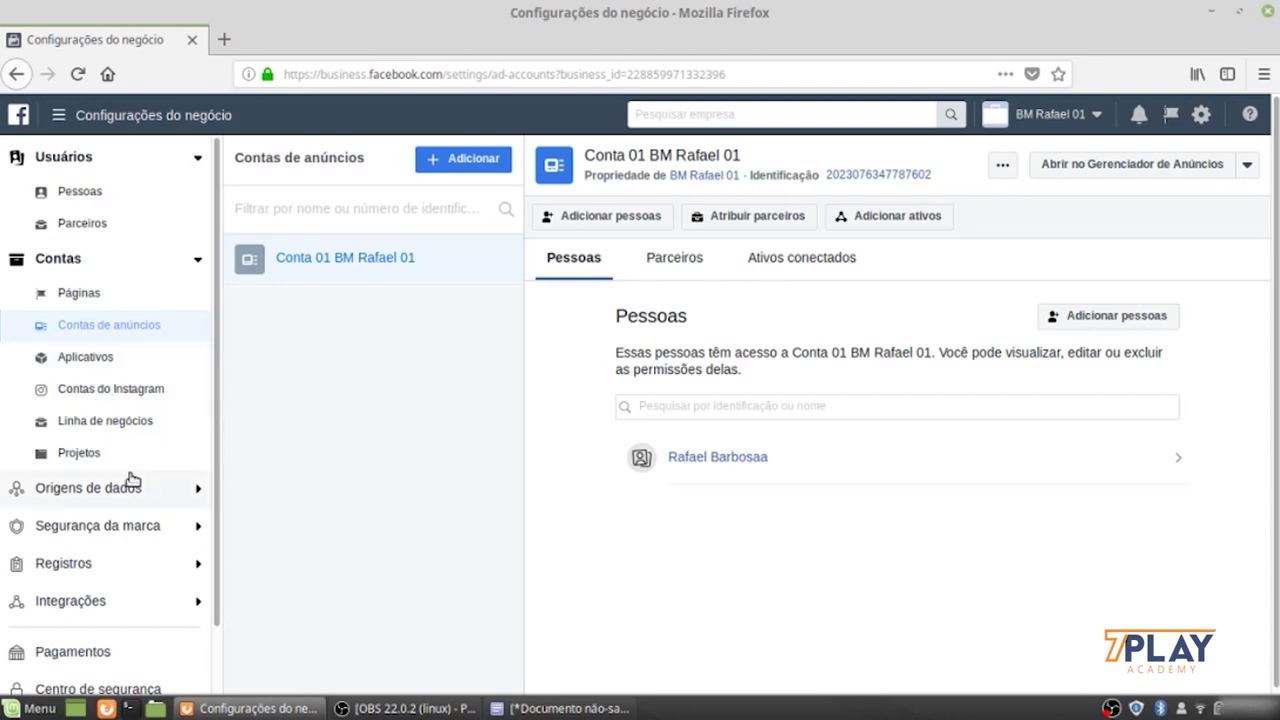
# Expand the Origens de dados category in the business settings and view its Pixels section.
pyautogui.scroll(-3, 130, 477)
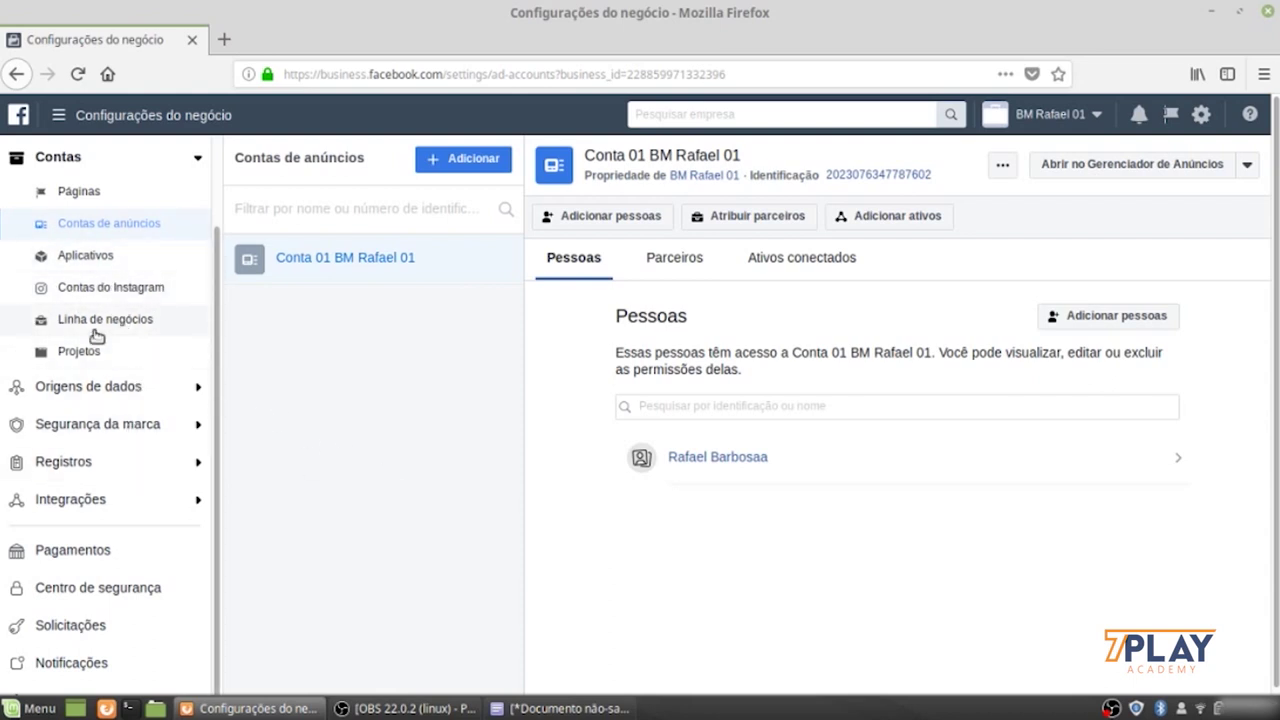
pyautogui.scroll(2, 157, 468)
pyautogui.scroll(-2, 158, 470)
pyautogui.scroll(-1, 158, 470)
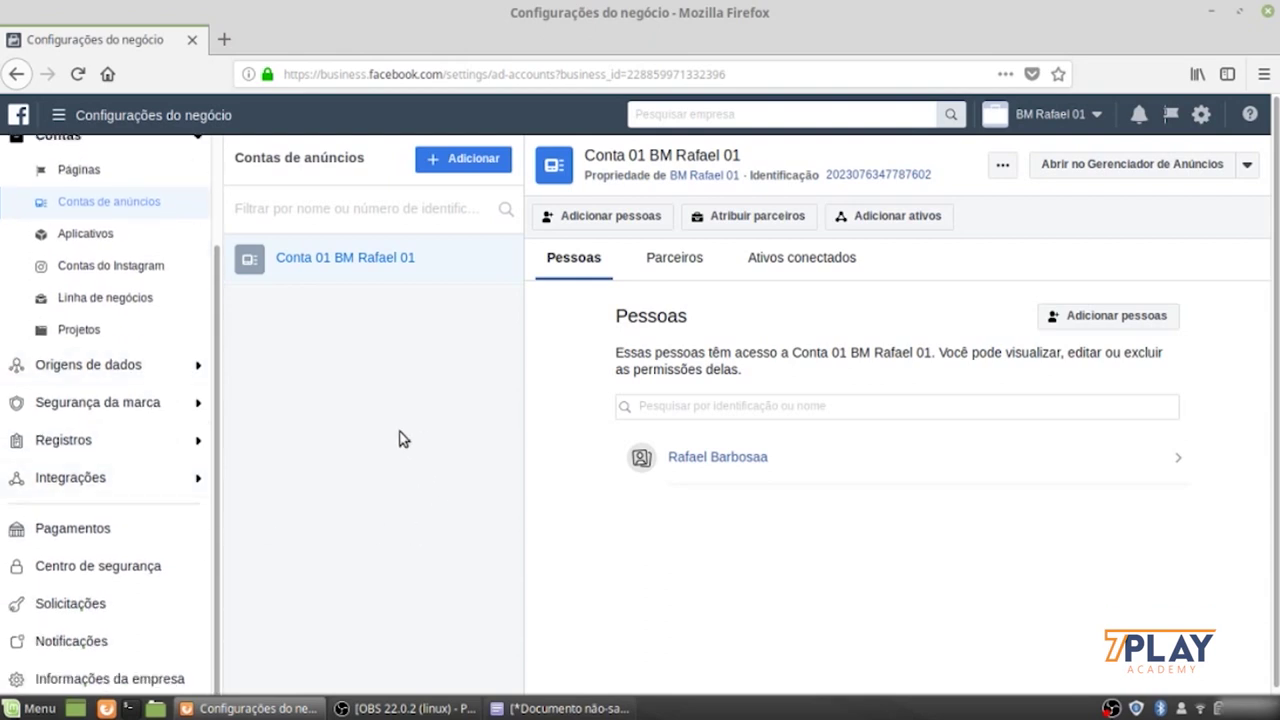
pyautogui.click(67, 372)
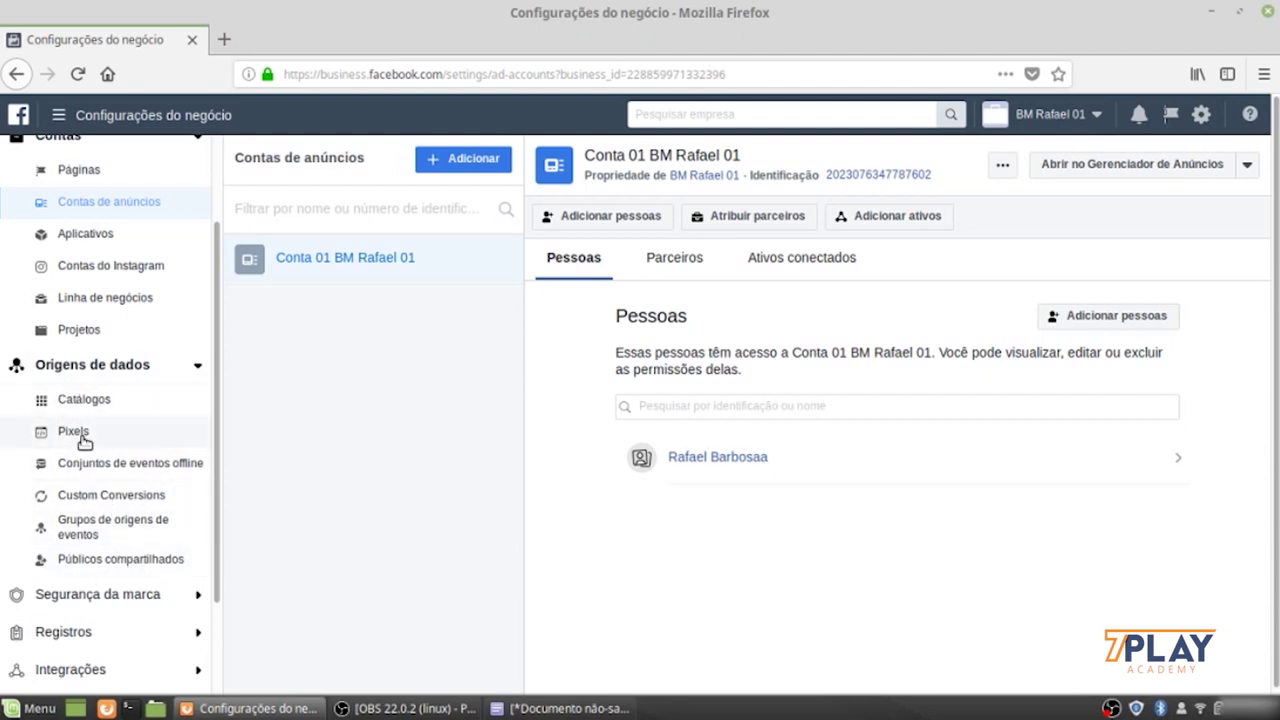
pyautogui.click(73, 432)
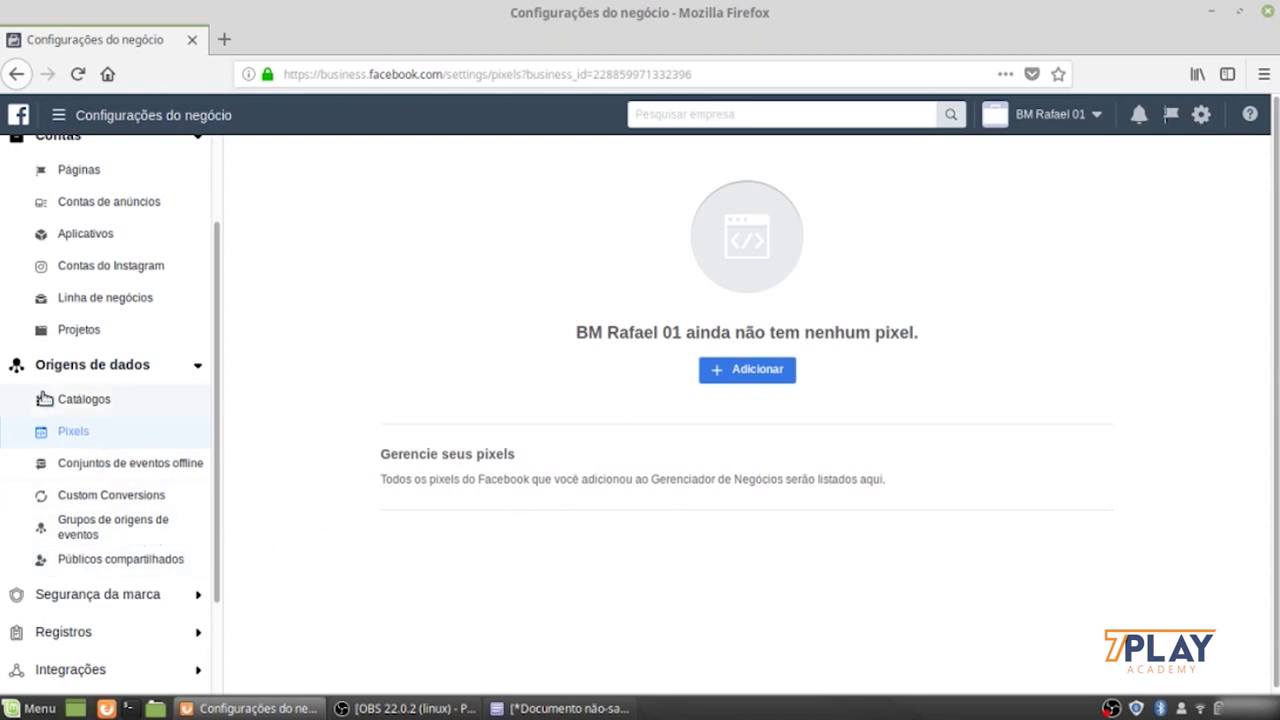
# Expand the Segurança da marca category and view its Domínios section.
pyautogui.scroll(-3, 116, 513)
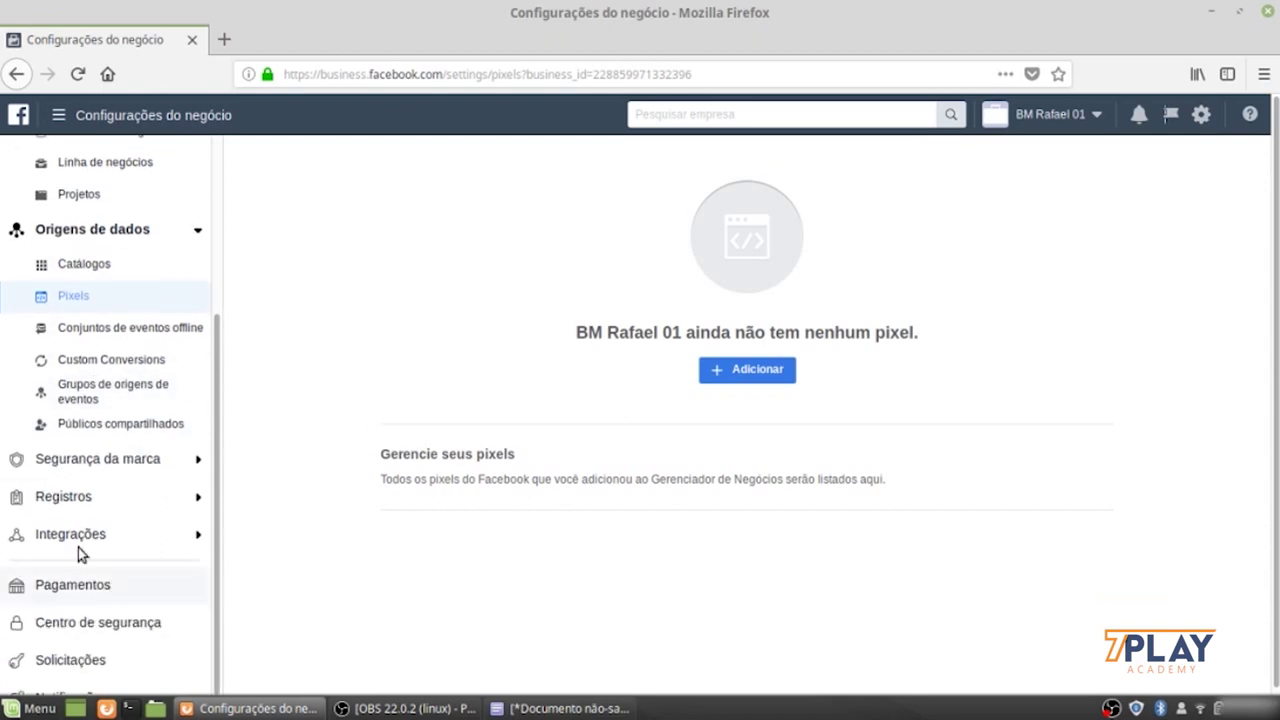
pyautogui.click(83, 462)
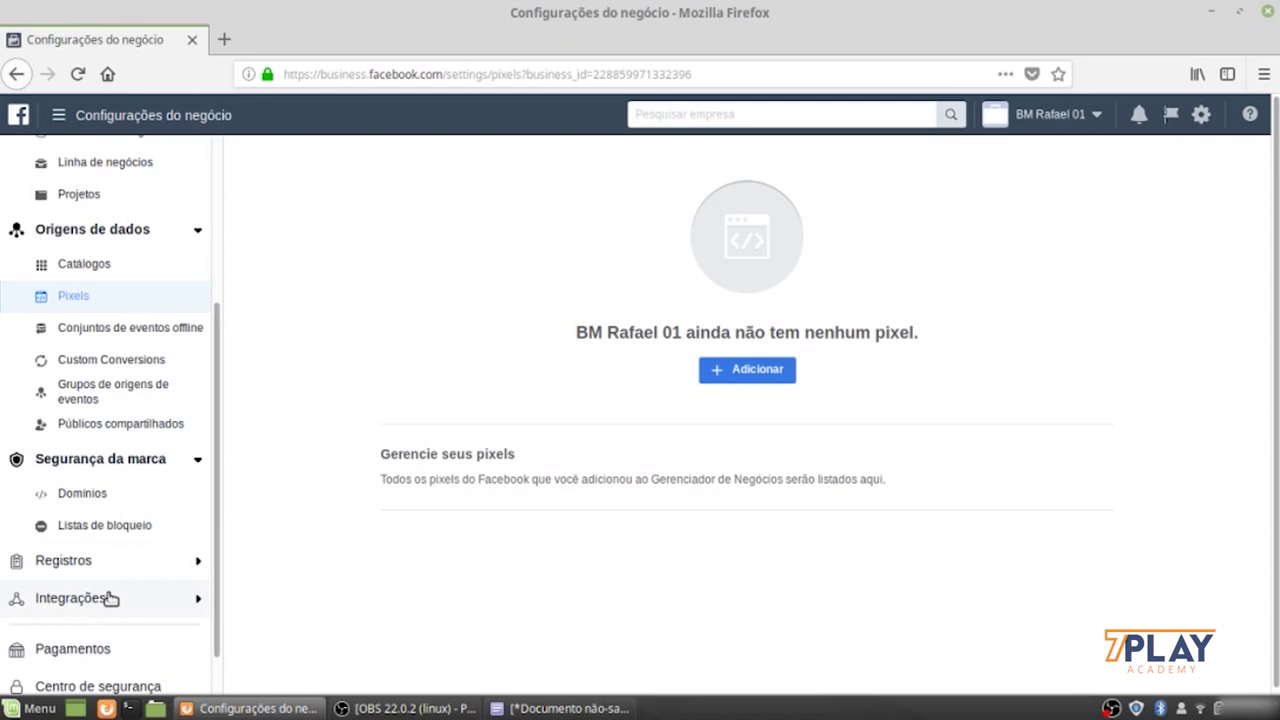
pyautogui.click(74, 500)
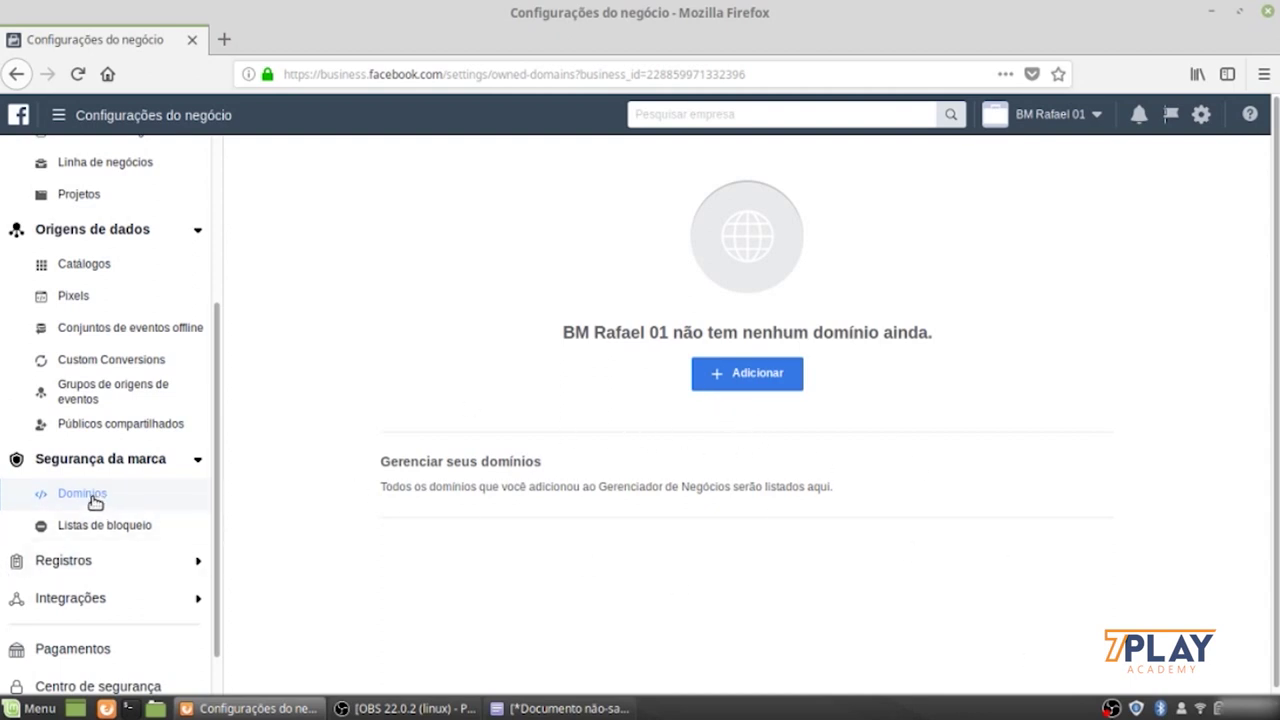
# View the Pagamentos section of the business settings, then return to the start of the settings categories.
pyautogui.scroll(-3, 124, 551)
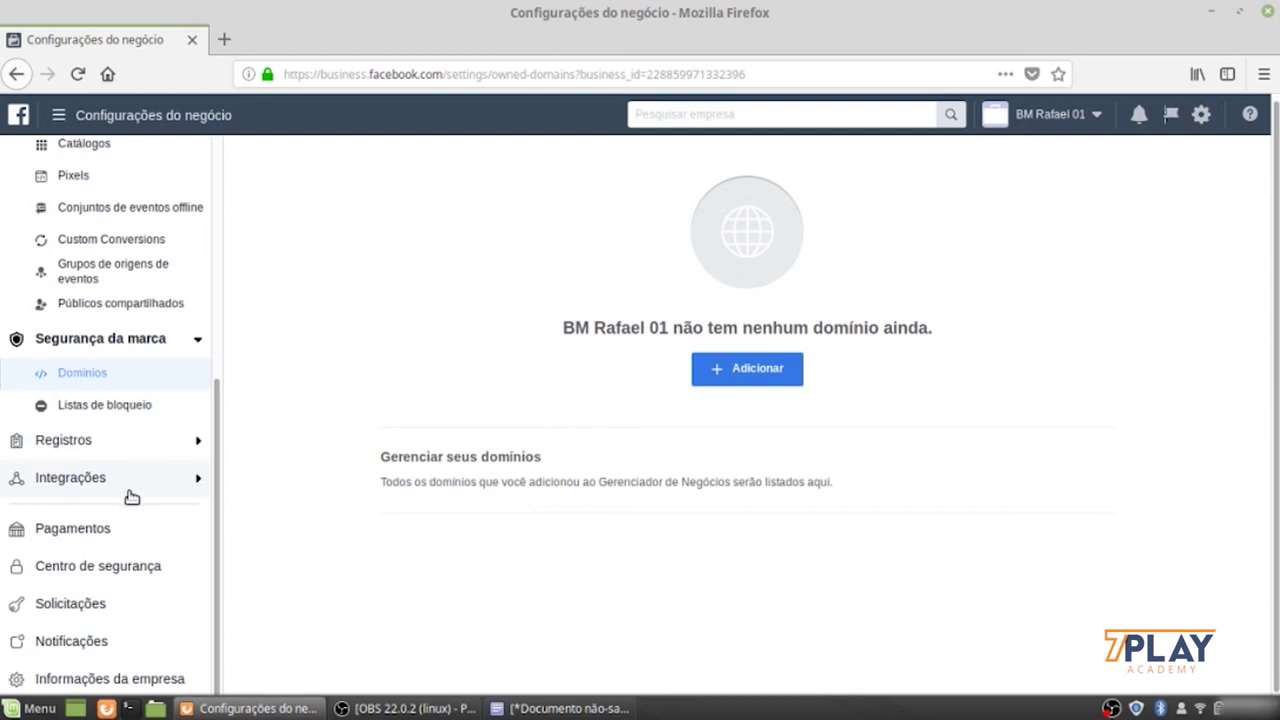
pyautogui.click(90, 537)
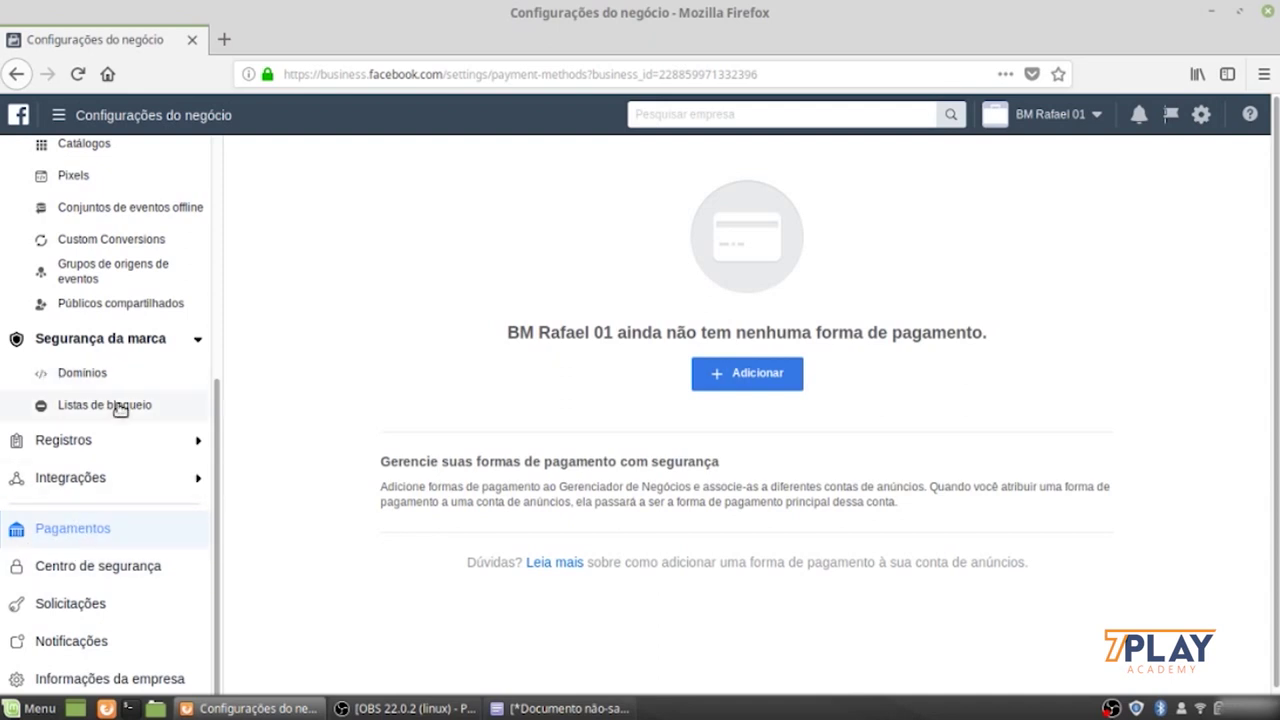
pyautogui.scroll(5, 122, 430)
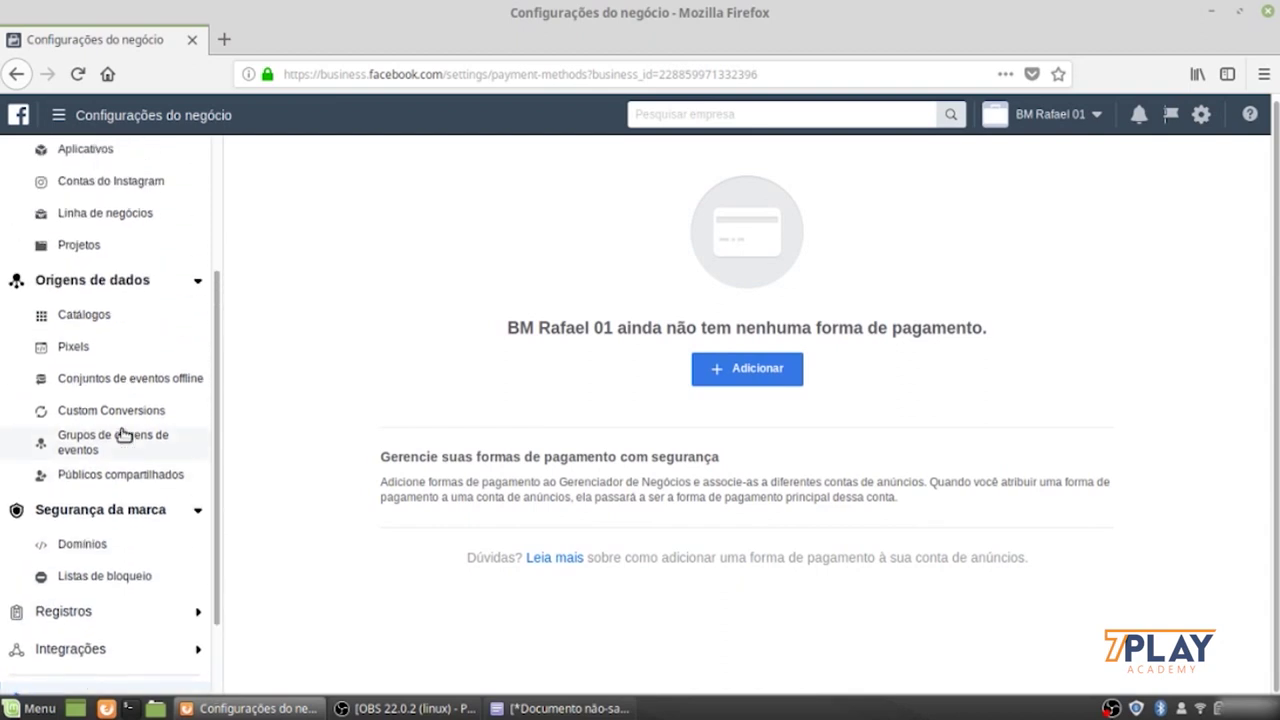
pyautogui.scroll(2, 110, 380)
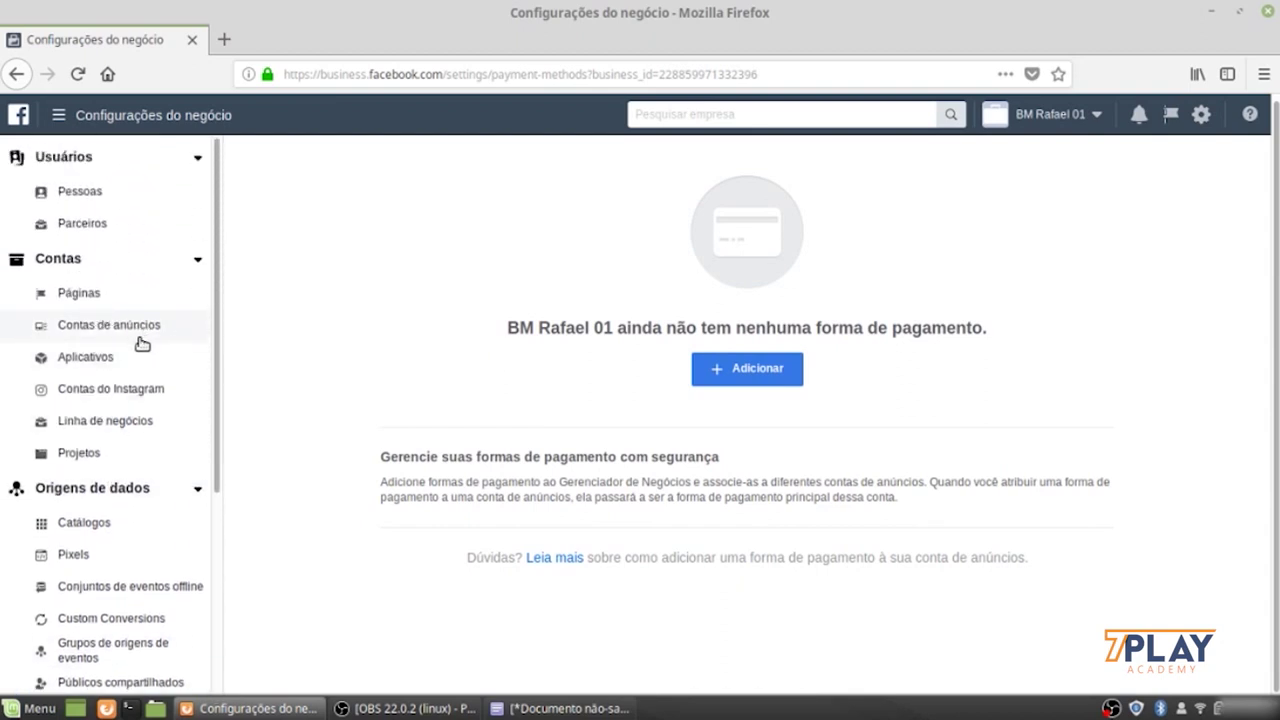
# Open Informações da empresa, highlight the Business Manager identification number, and review the company details, options and personal information.
pyautogui.scroll(-5, 163, 443)
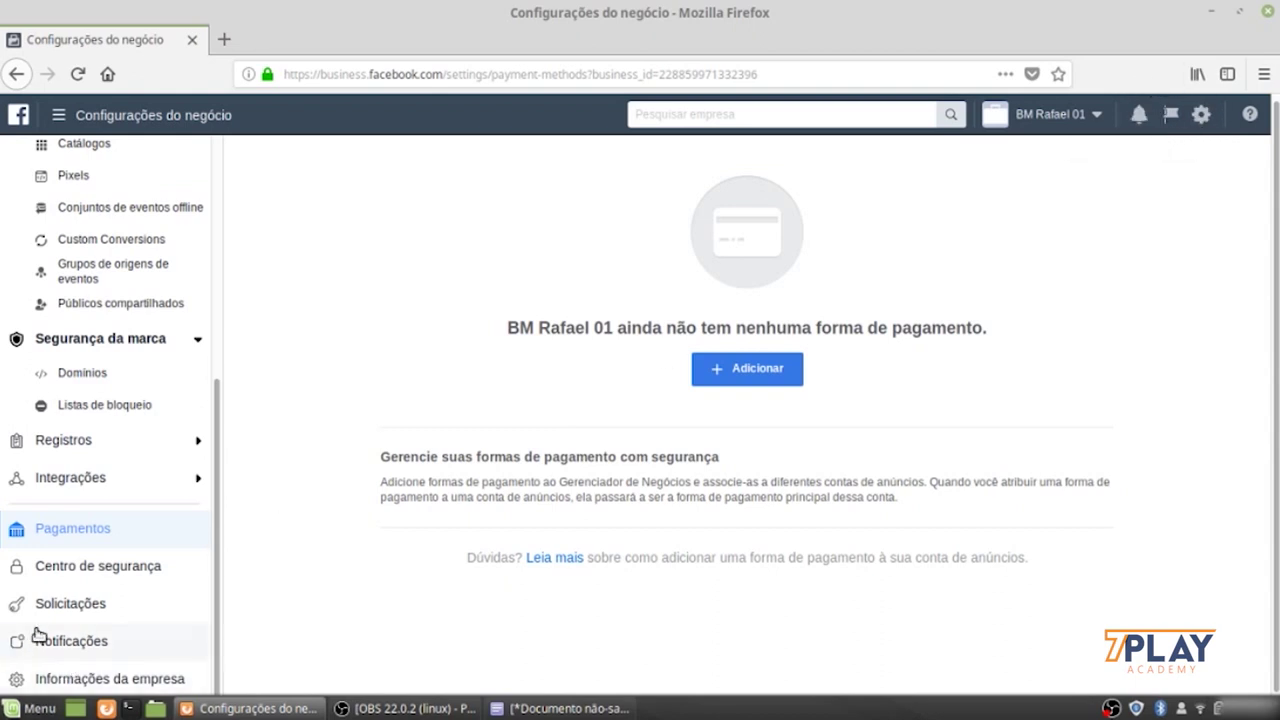
pyautogui.click(72, 685)
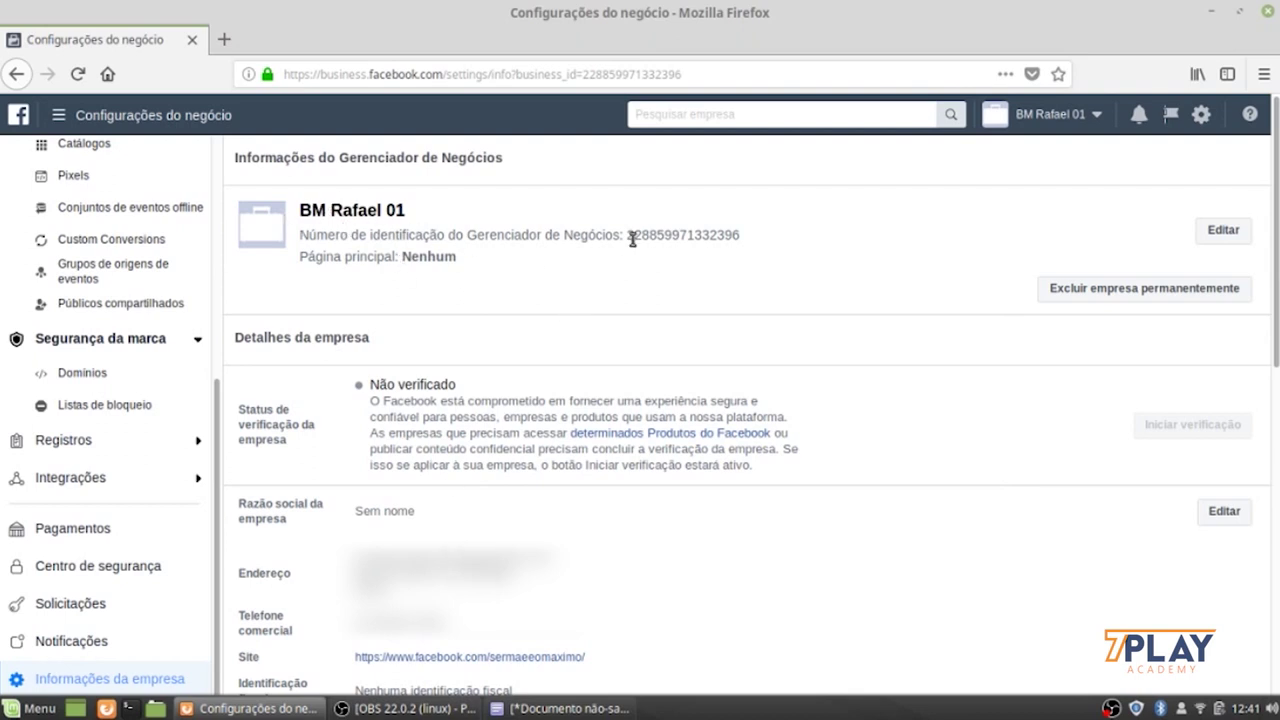
pyautogui.moveTo(627, 234); pyautogui.dragTo(789, 243)
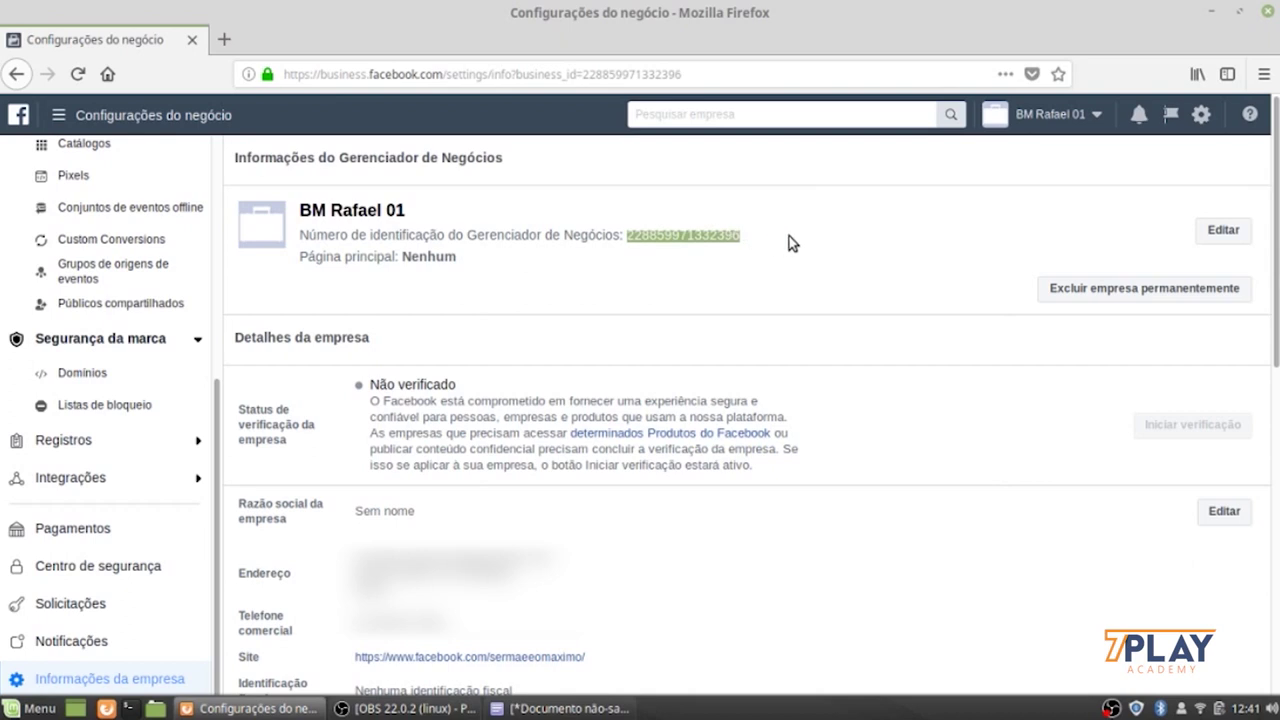
pyautogui.moveTo(641, 234); pyautogui.dragTo(711, 237)
pyautogui.scroll(-3, 740, 384)
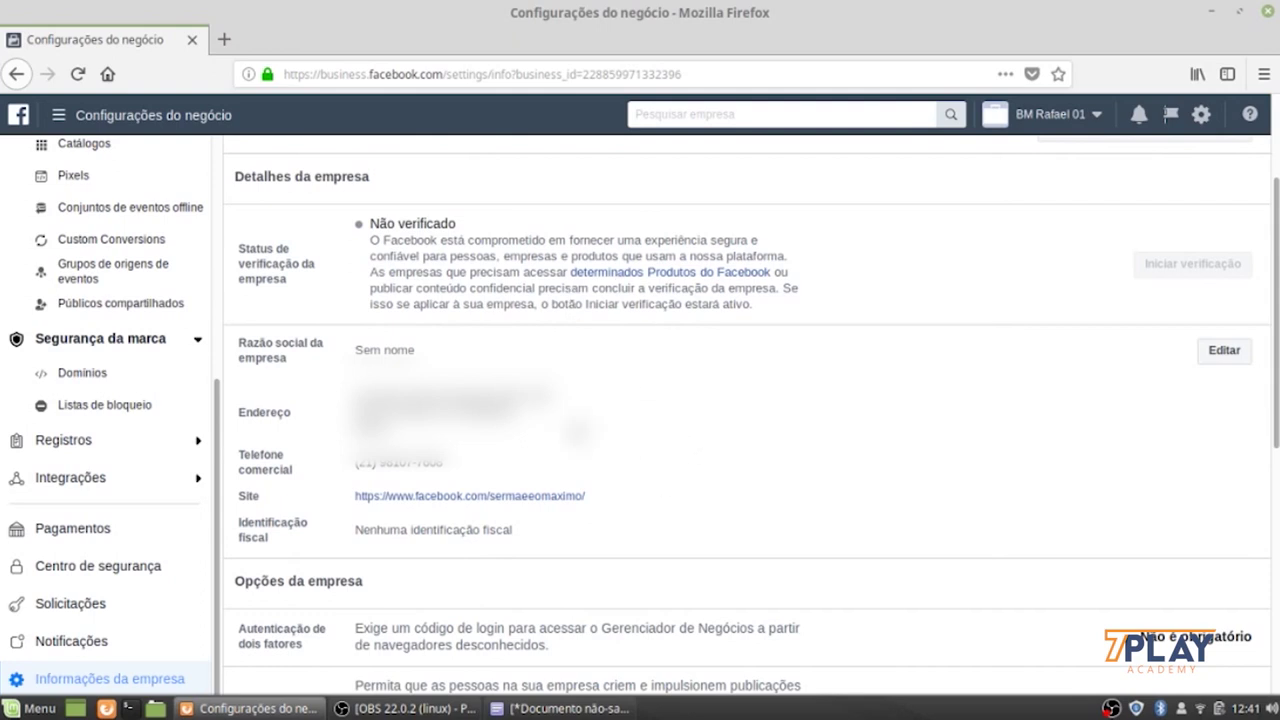
pyautogui.scroll(-3, 485, 428)
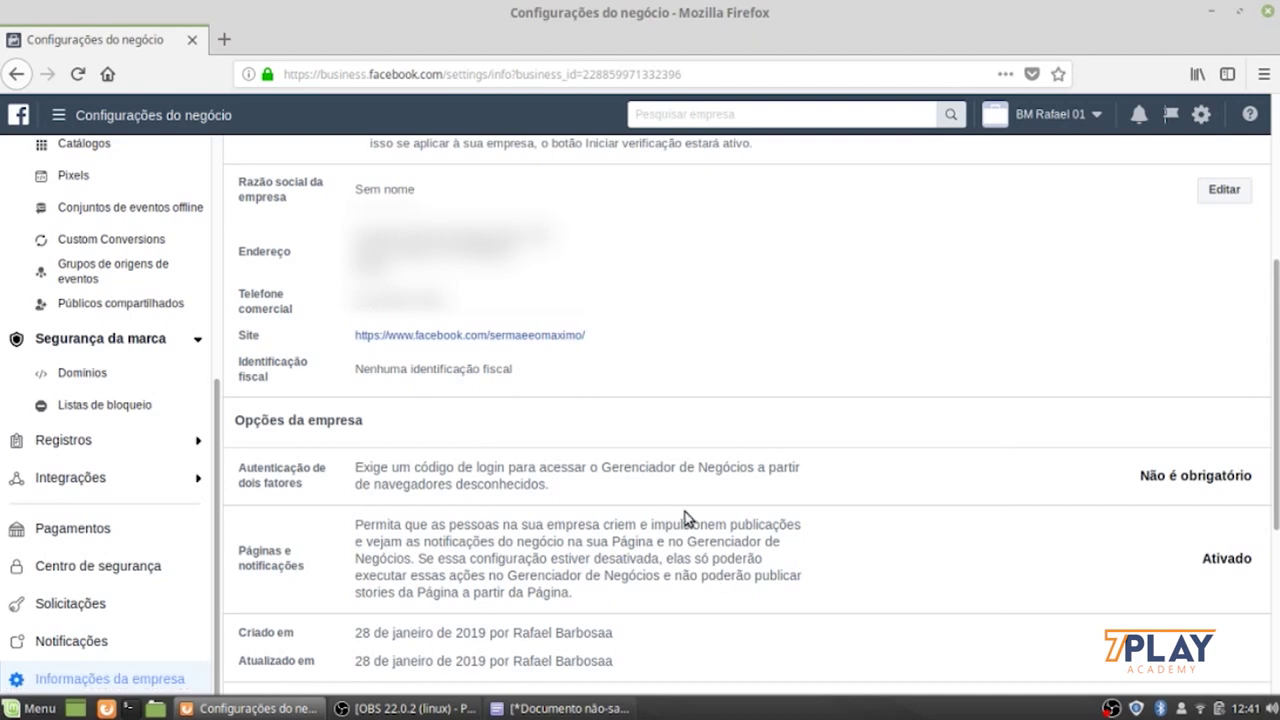
pyautogui.scroll(-5, 686, 519)
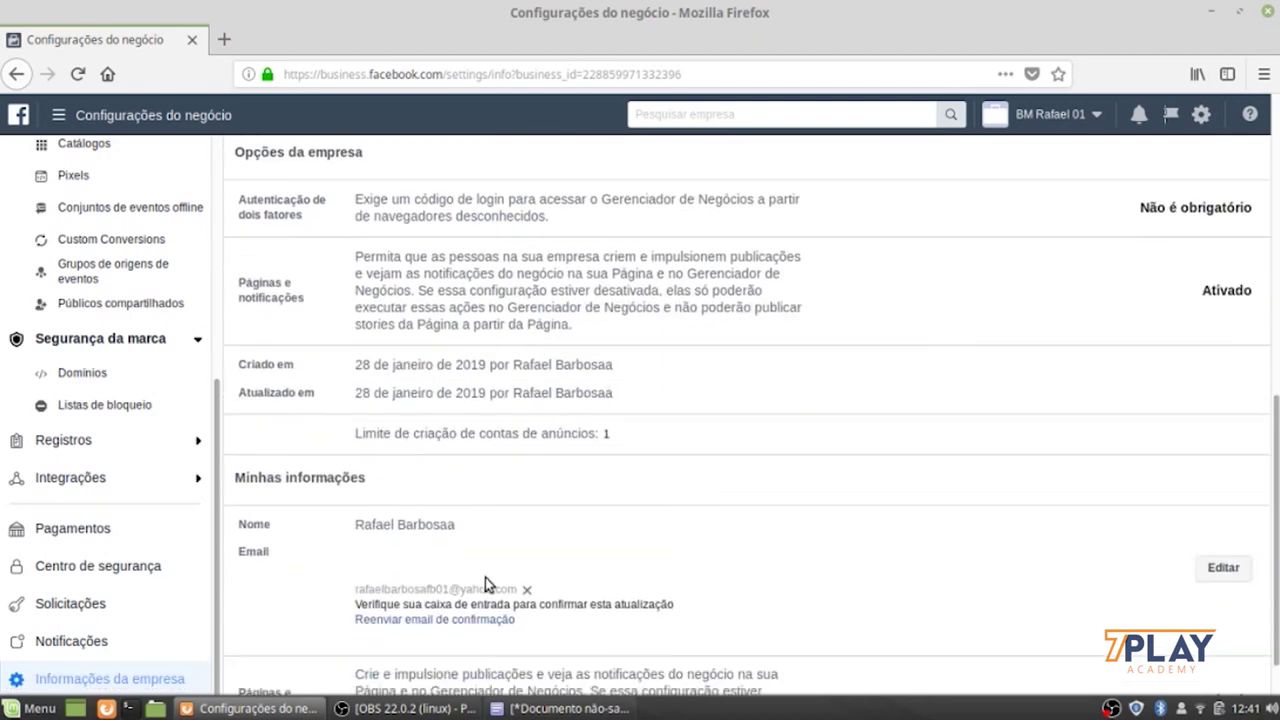
pyautogui.scroll(-1, 505, 620)
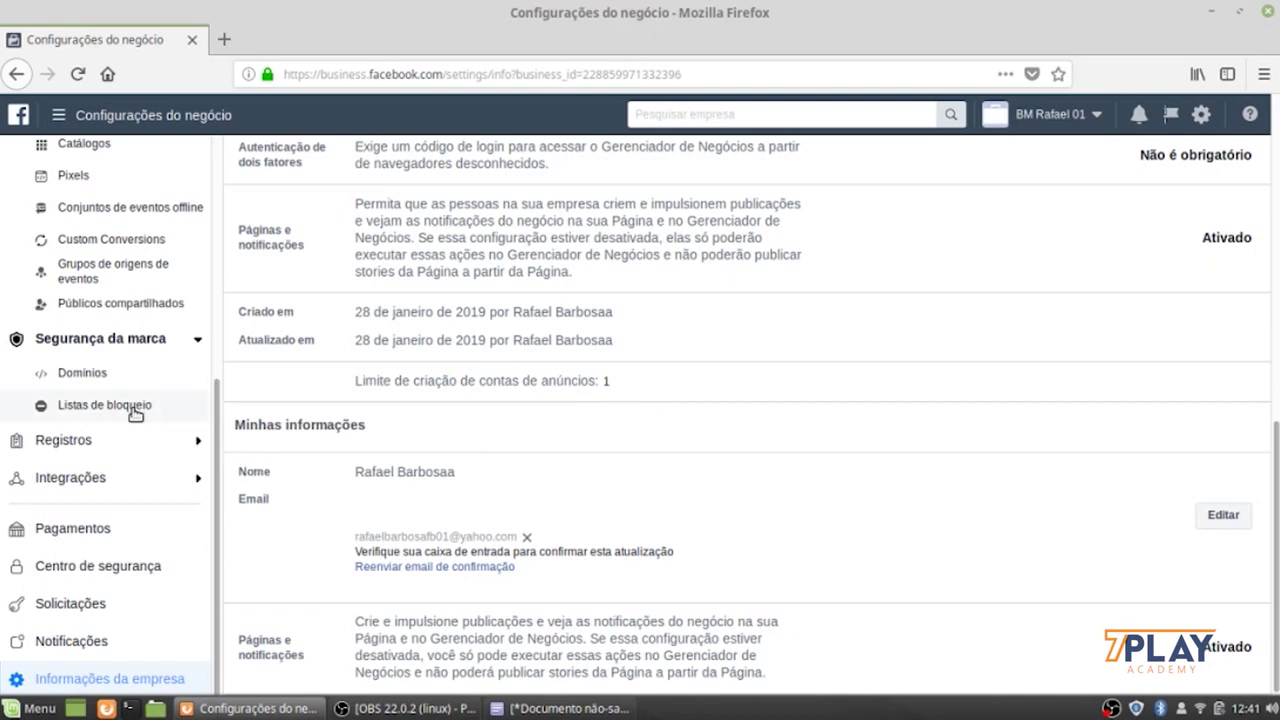
# Return to the start of the company information and view the overview of all Business Manager tools, then close it.
pyautogui.scroll(6, 137, 416)
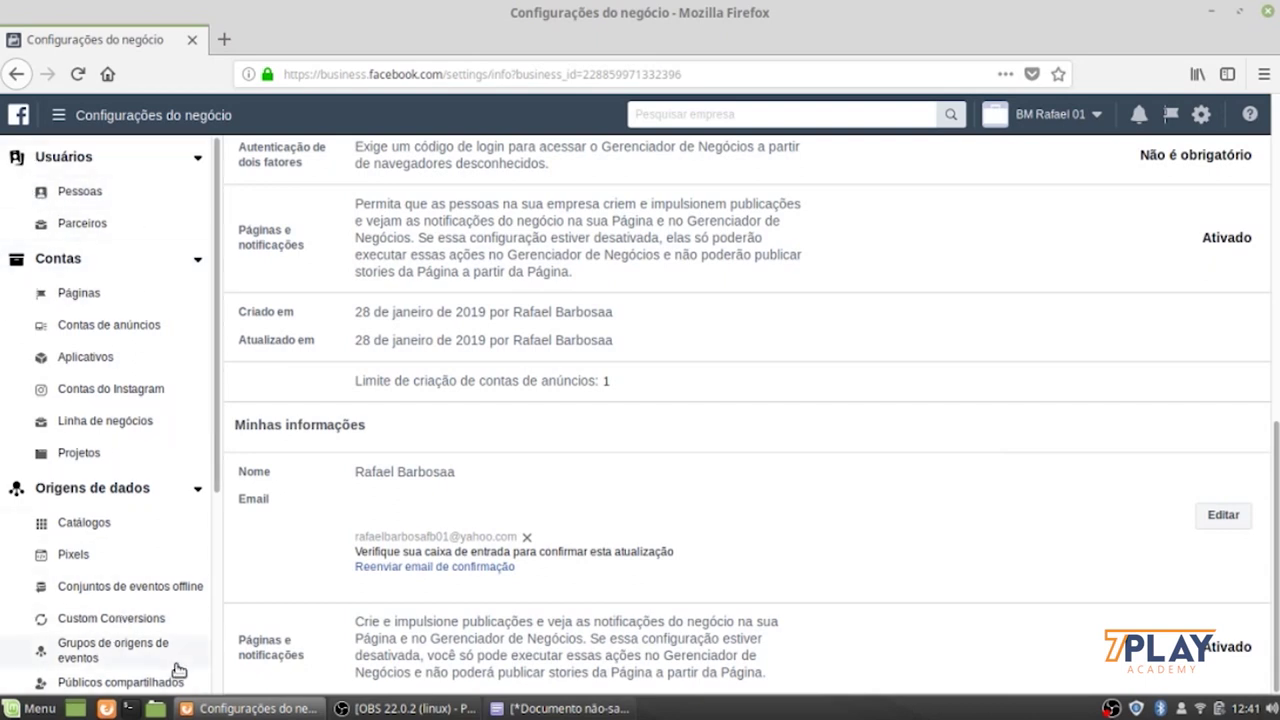
pyautogui.scroll(5, 490, 405)
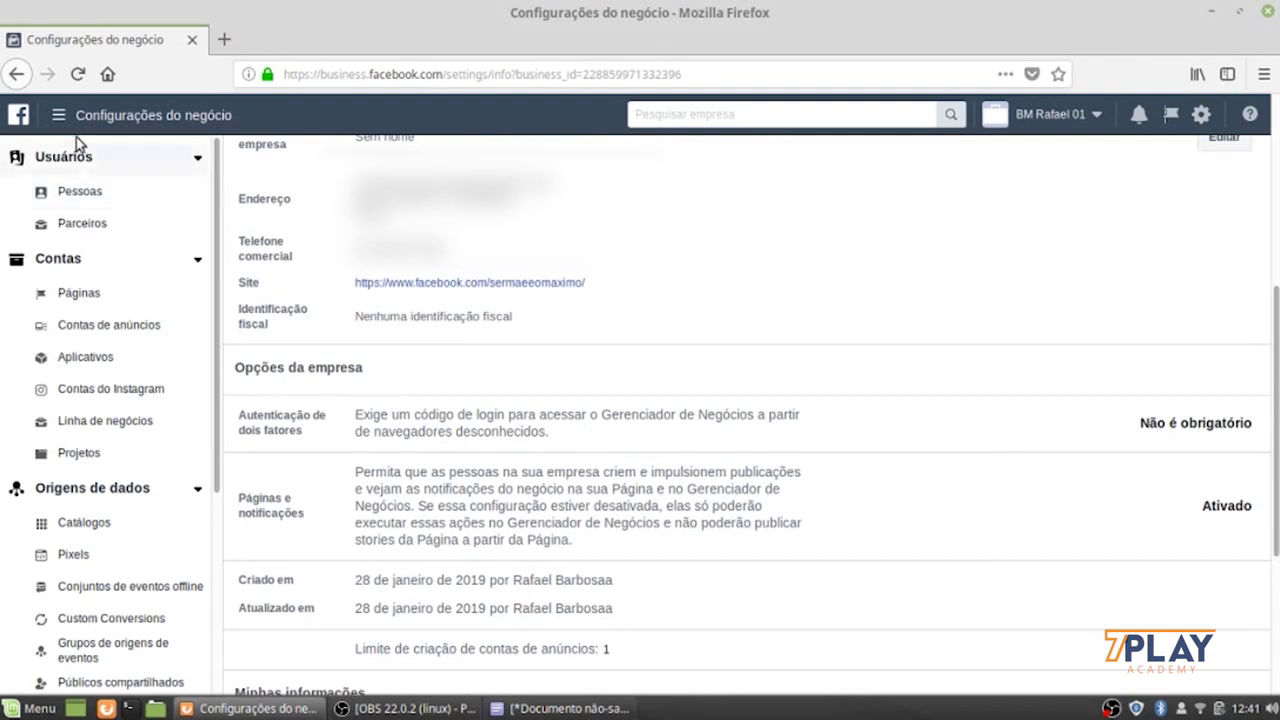
pyautogui.scroll(4, 697, 343)
pyautogui.scroll(-5, 697, 343)
pyautogui.scroll(1, 697, 345)
pyautogui.scroll(7, 695, 350)
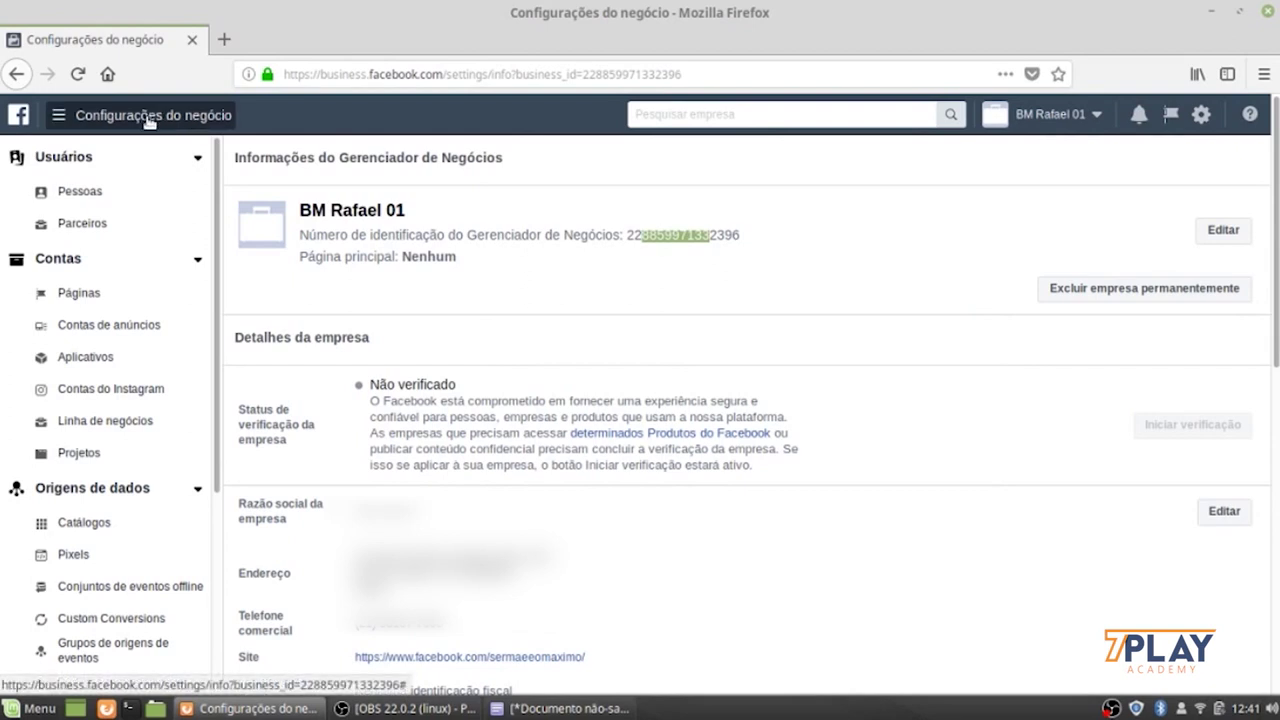
pyautogui.click(55, 117)
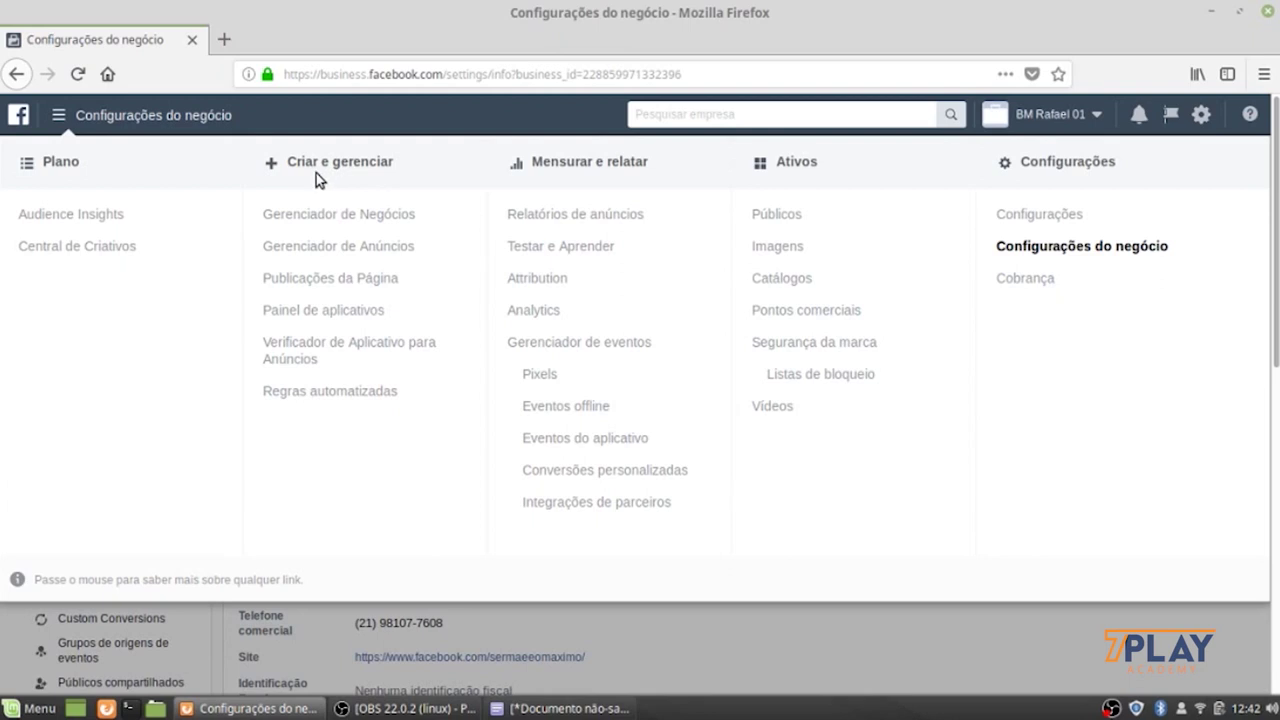
pyautogui.click(66, 118)
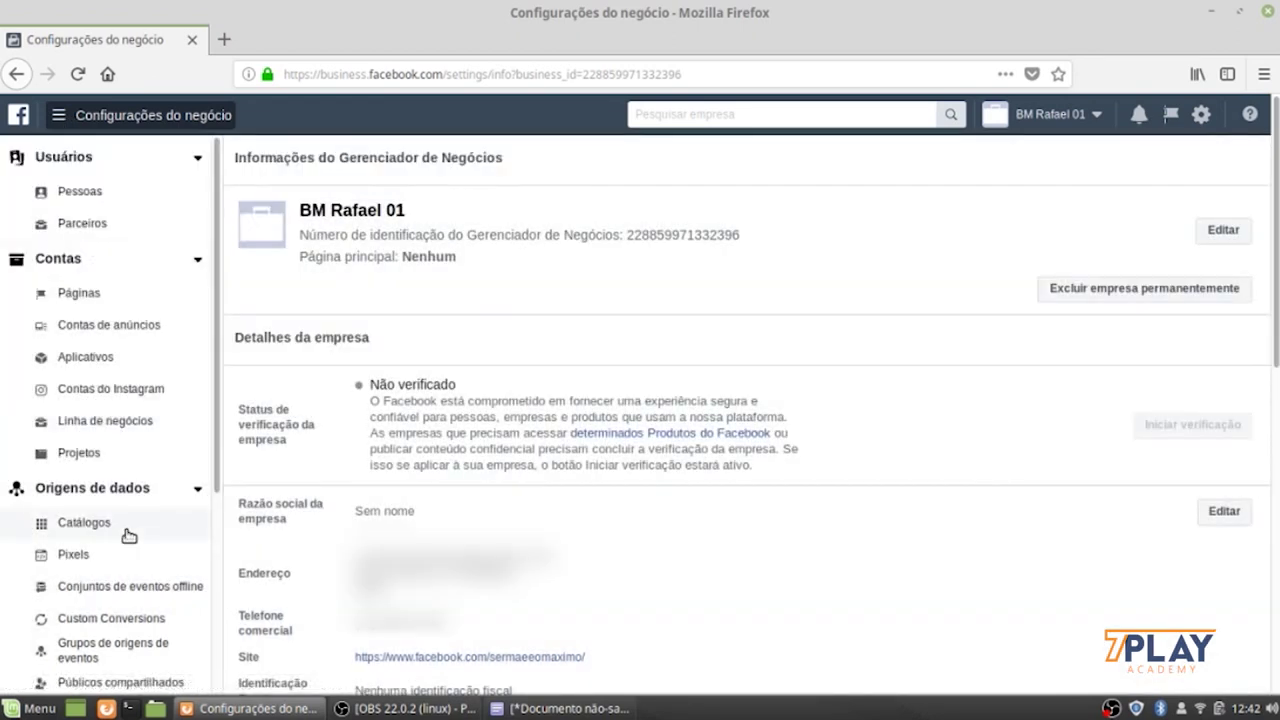
pyautogui.scroll(-5, 127, 535)
pyautogui.scroll(5, 127, 535)
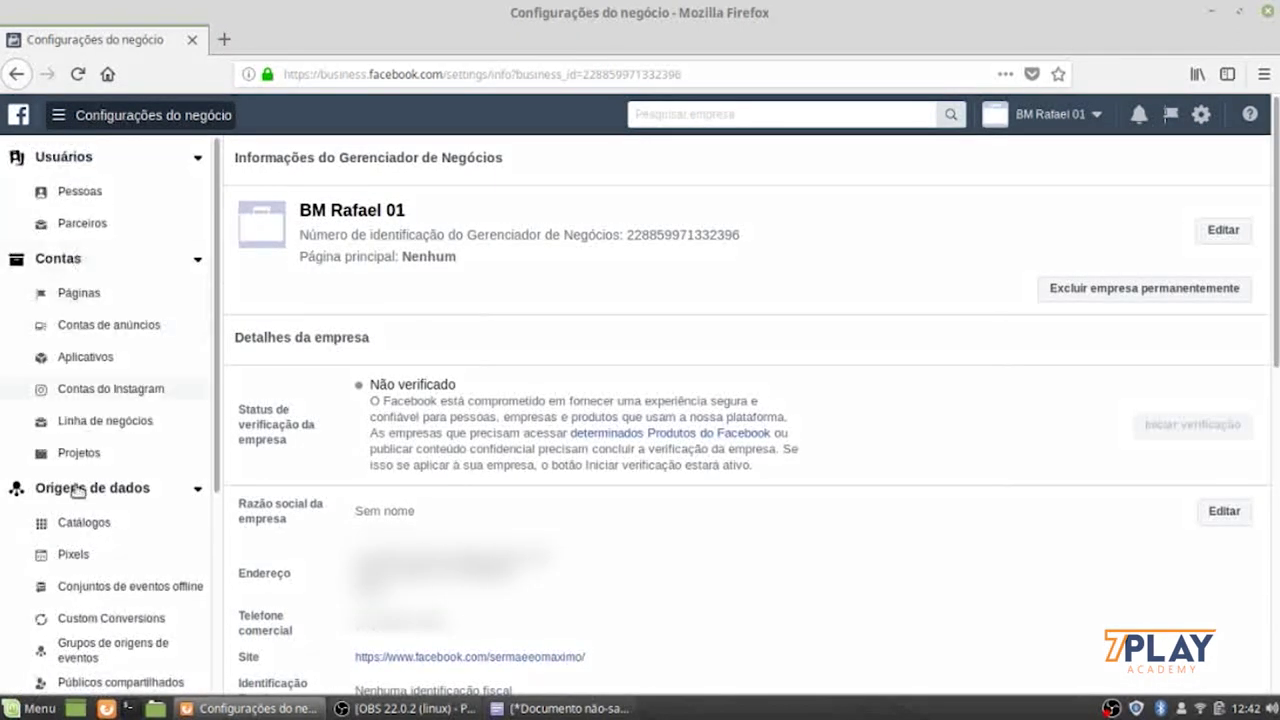